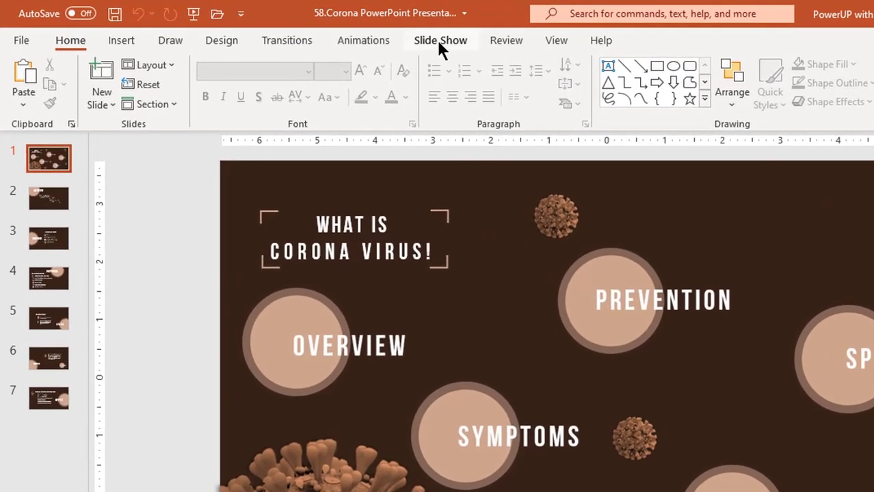
Start recording the slide show from the beginning, opening on slide 1 of 7.
click(439, 42)
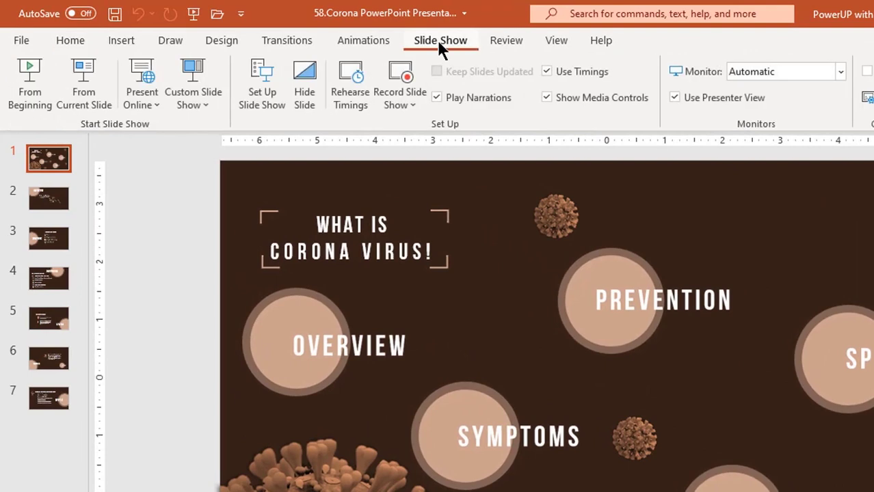
click(397, 106)
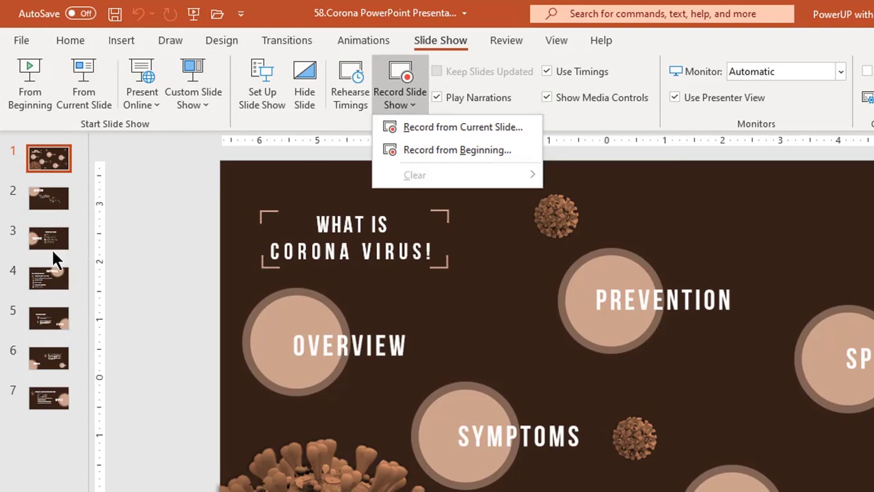
click(451, 151)
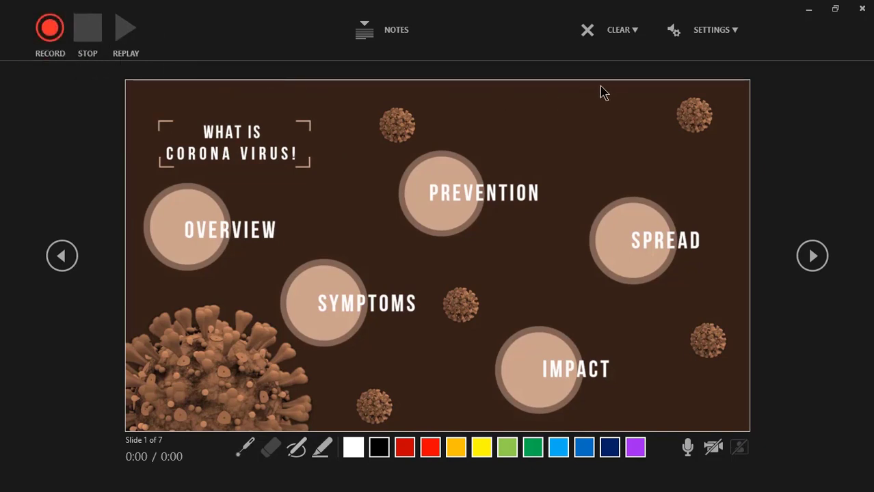
click(721, 37)
mouse_move(709, 82)
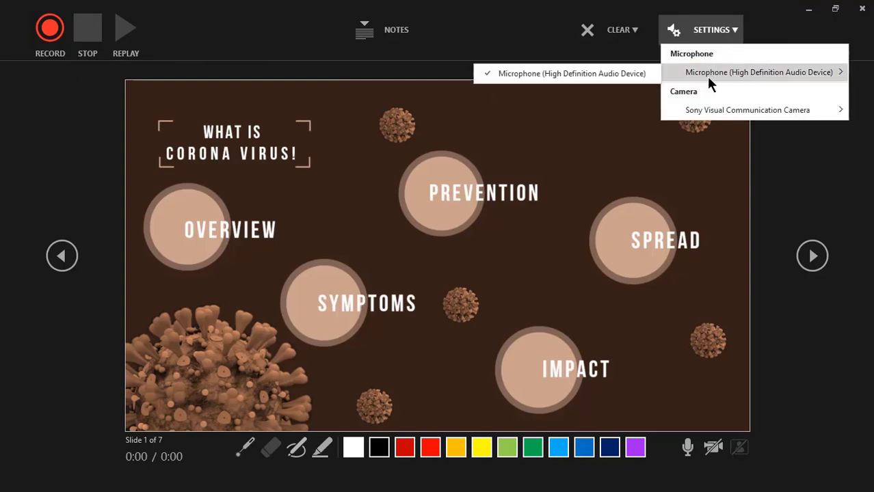
mouse_move(697, 116)
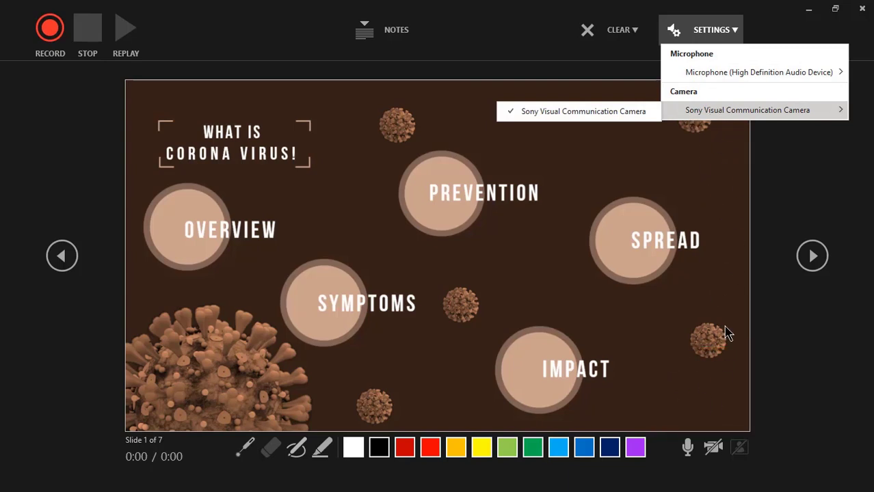
click(692, 469)
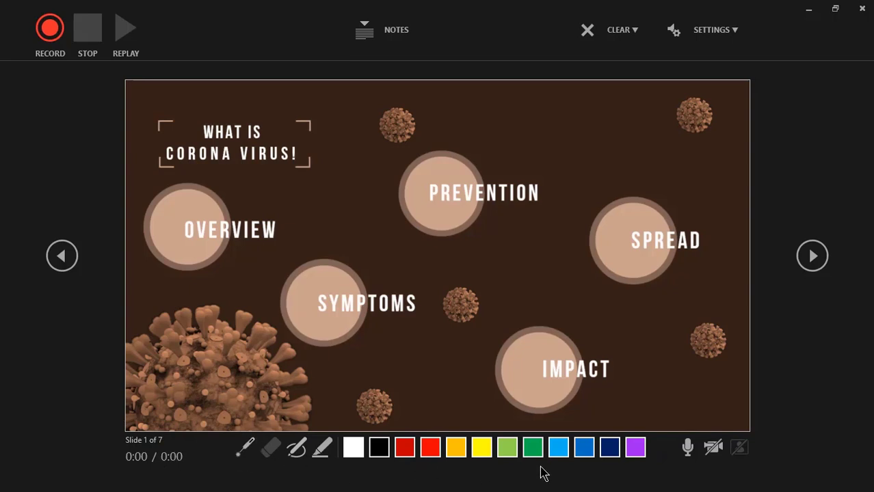
Try the pen for underlining, then highlight SYMPTOMS in yellow on the title slide.
click(245, 448)
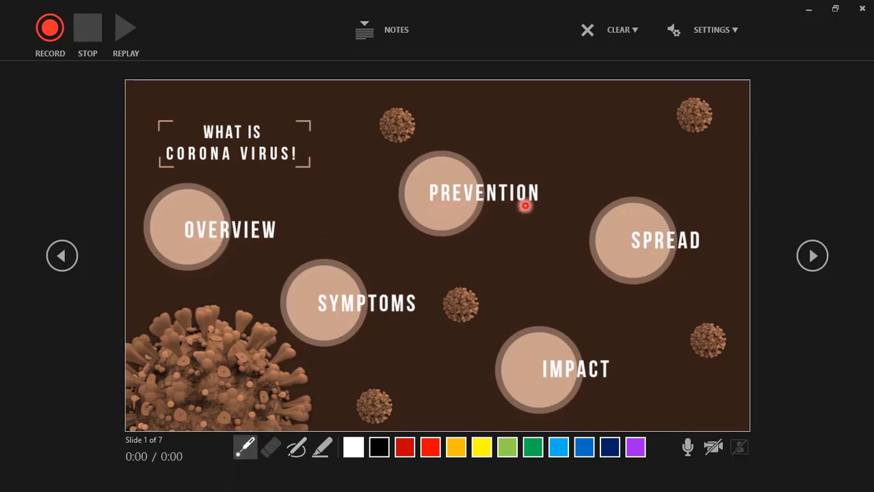
click(295, 450)
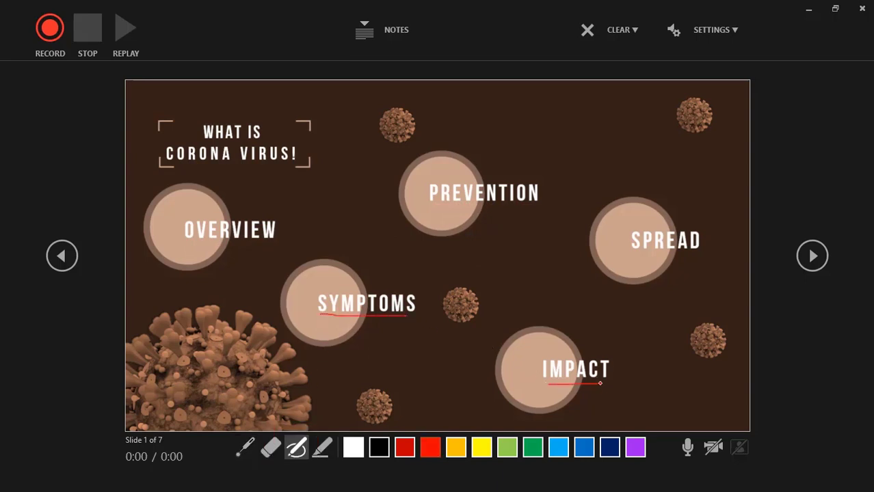
click(324, 448)
drag(320, 301, 414, 304)
drag(322, 300, 303, 290)
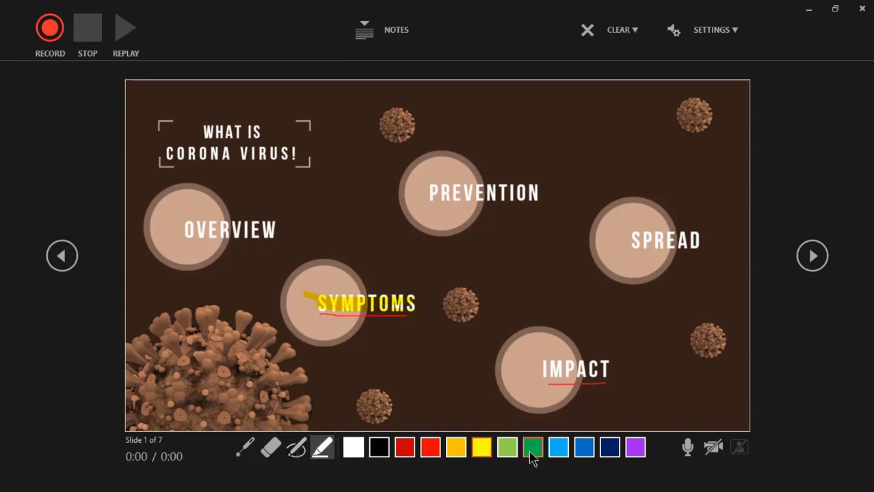
Highlight IMPACT in light blue, then close the recording window to return to editing.
click(558, 448)
mouse_move(539, 367)
mouse_down()
mouse_move(606, 368)
mouse_move(532, 375)
mouse_up()
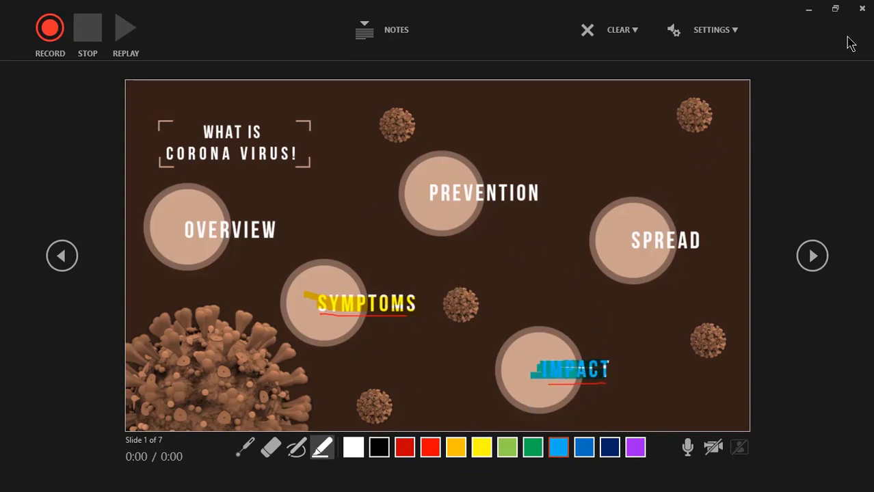
click(861, 8)
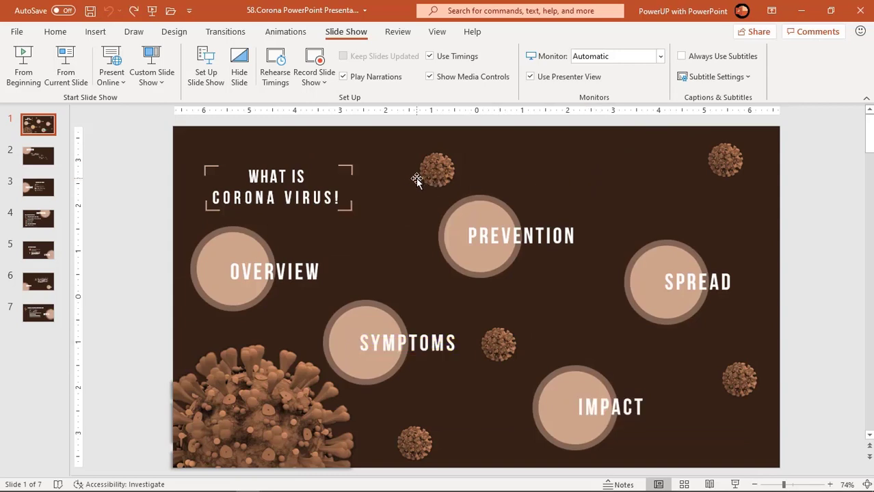
click(319, 88)
click(350, 118)
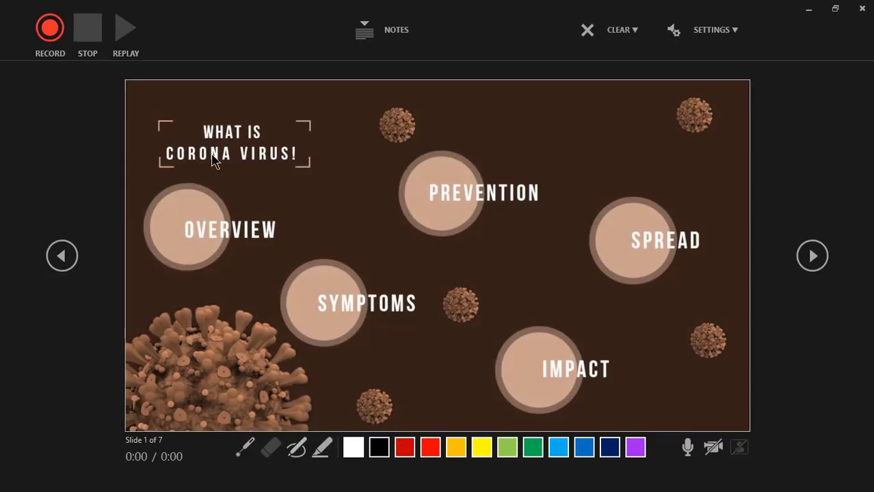
click(49, 33)
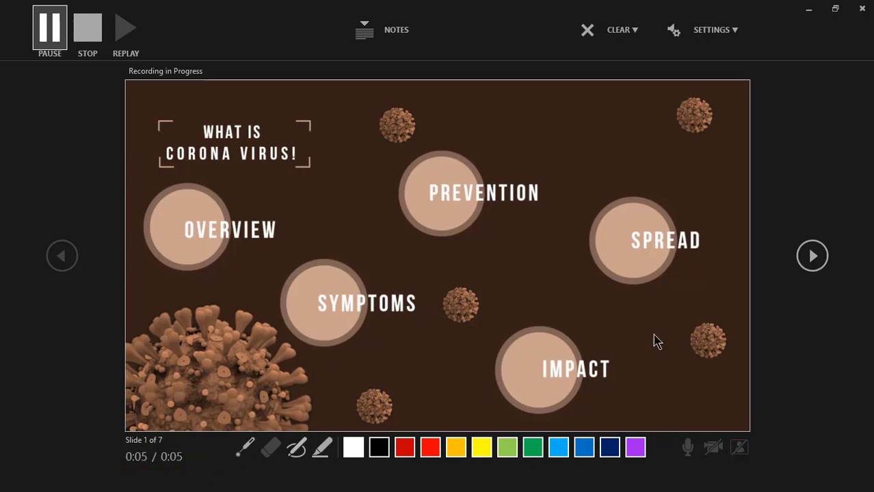
click(811, 257)
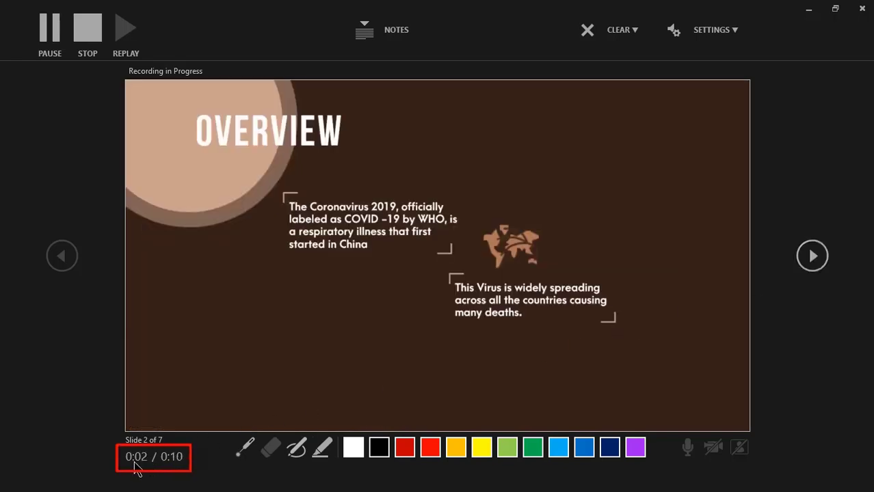
click(245, 447)
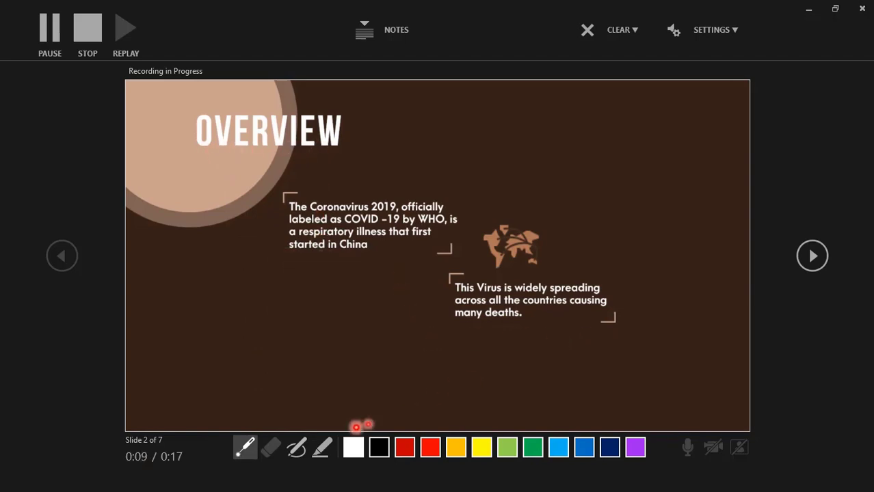
click(807, 264)
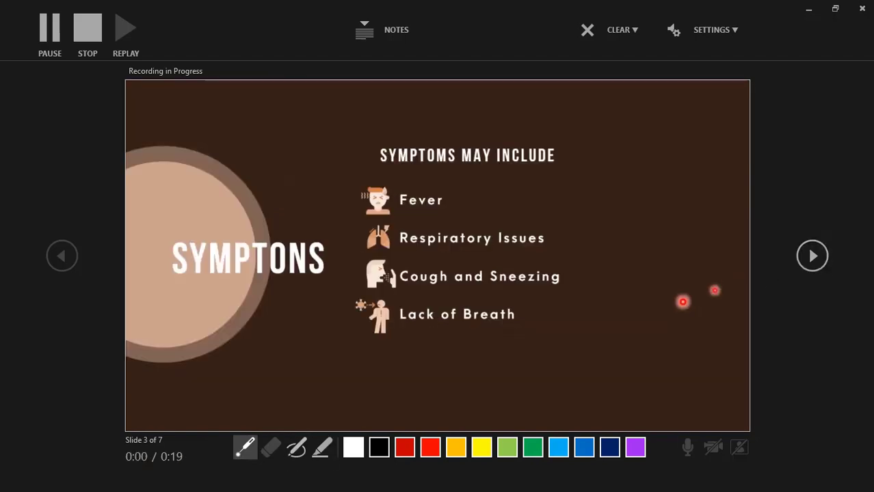
click(297, 449)
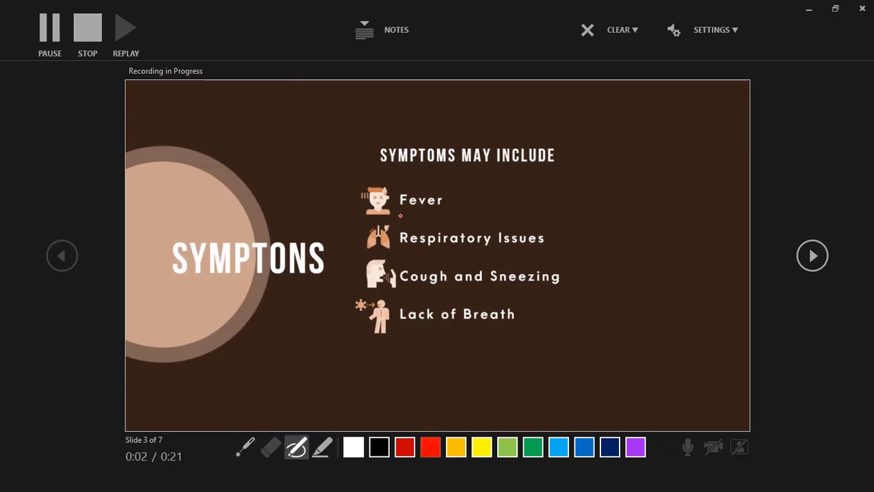
drag(432, 214, 439, 214)
drag(405, 253, 498, 253)
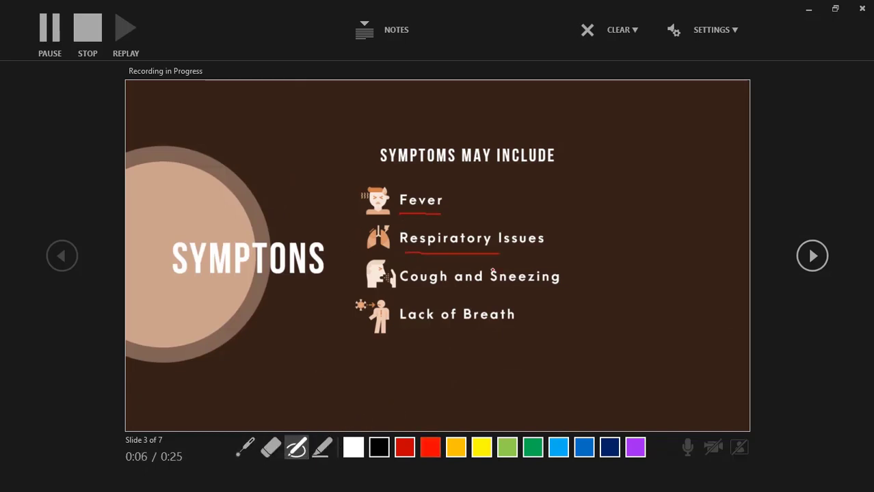
click(815, 258)
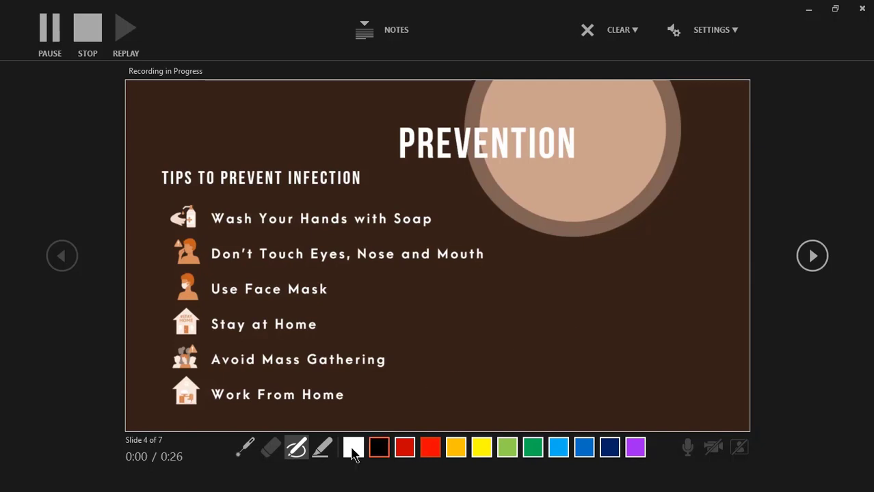
click(322, 448)
drag(216, 219, 347, 218)
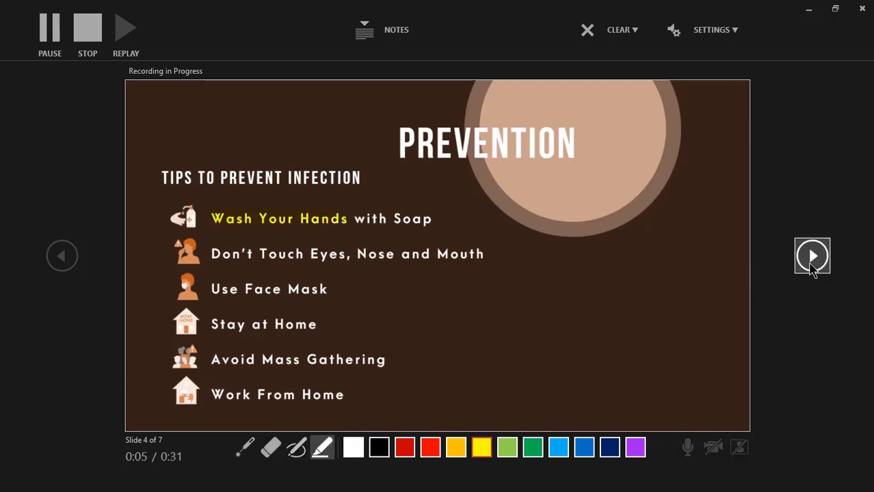
click(812, 260)
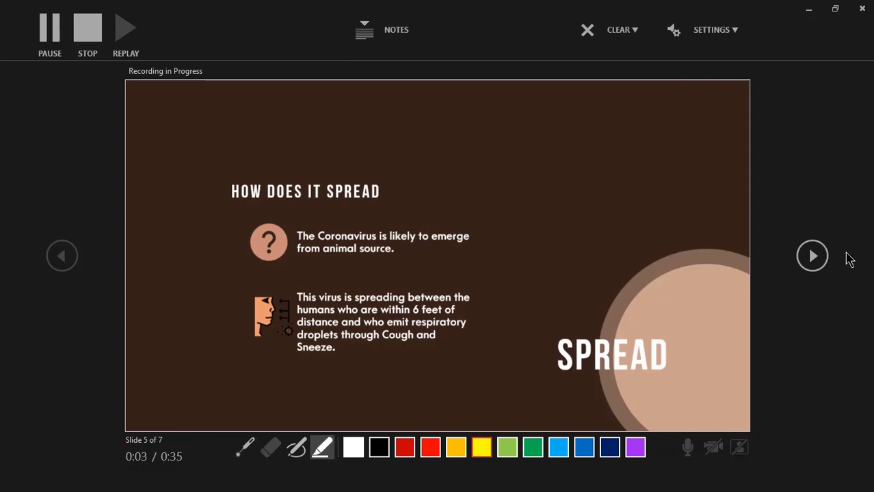
click(813, 261)
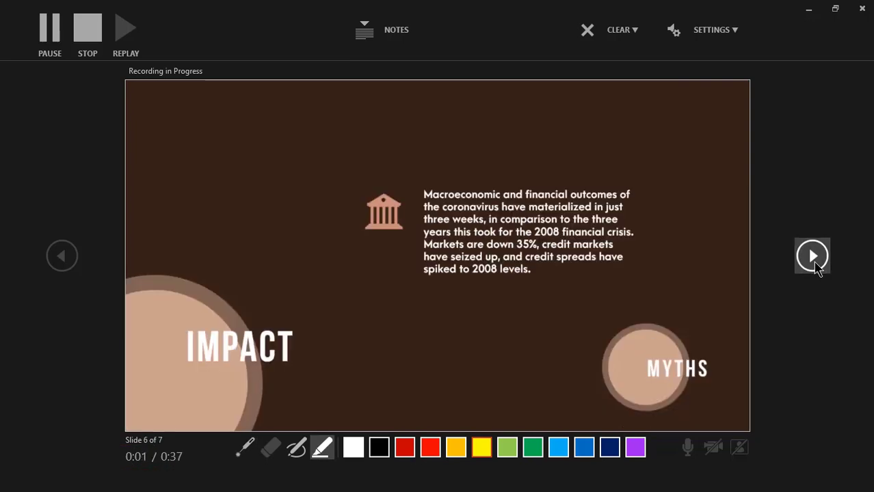
click(814, 259)
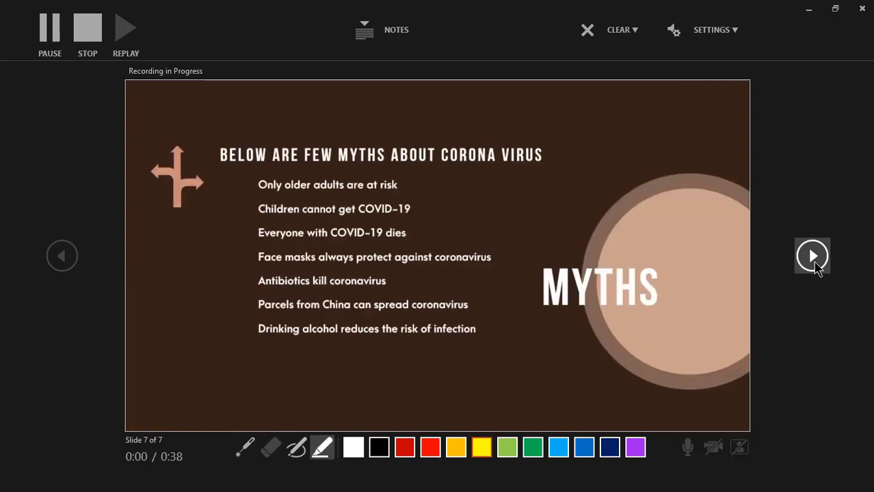
key(Right)
click(812, 266)
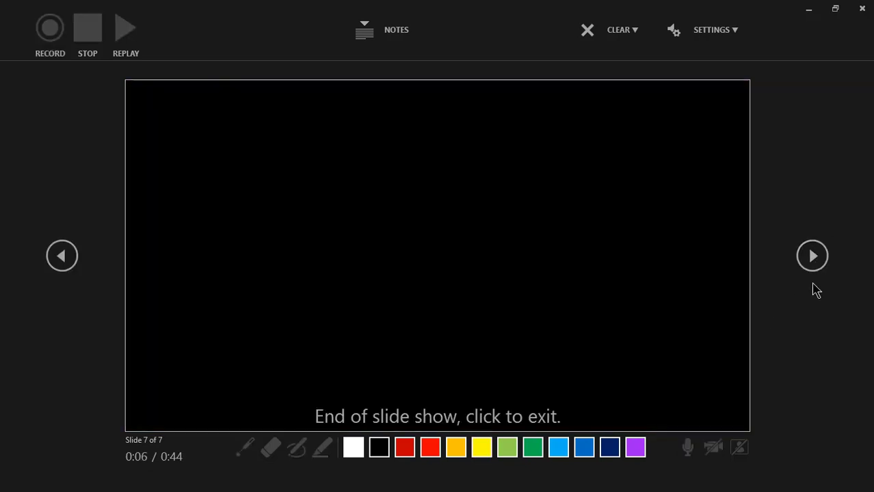
click(814, 269)
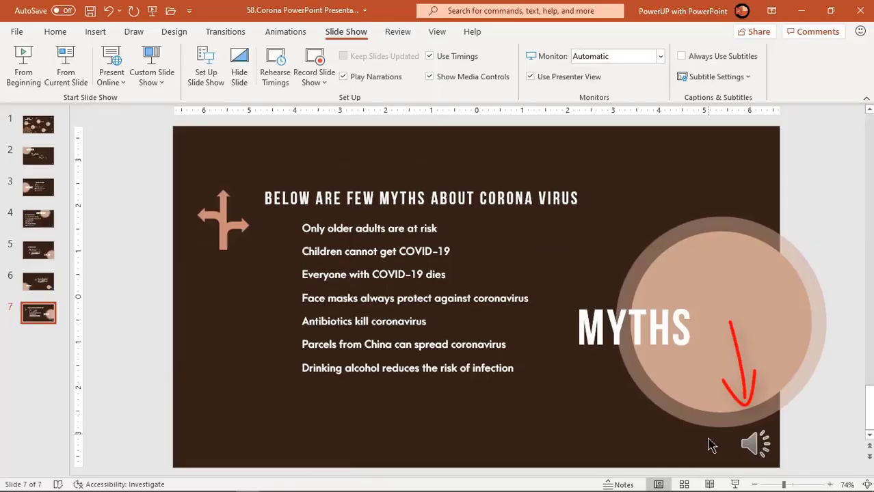
mouse_move(744, 448)
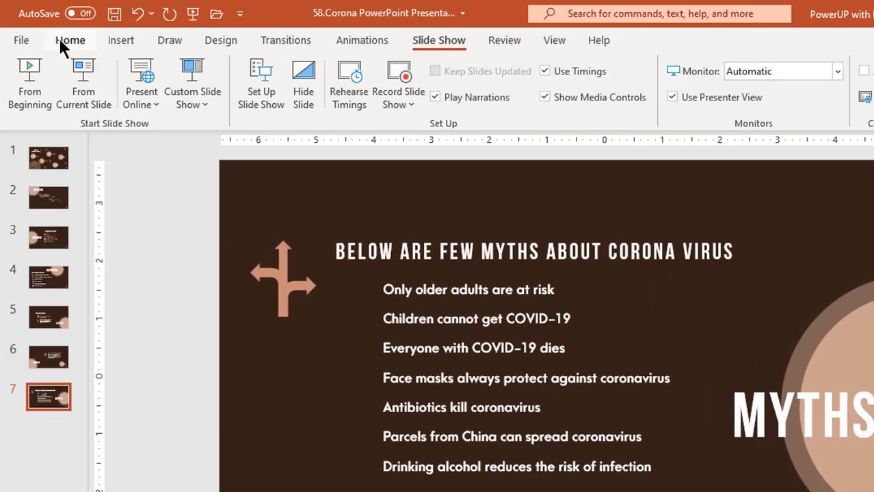
Create a video export at HD (720p) using recorded timings and narrations.
click(23, 43)
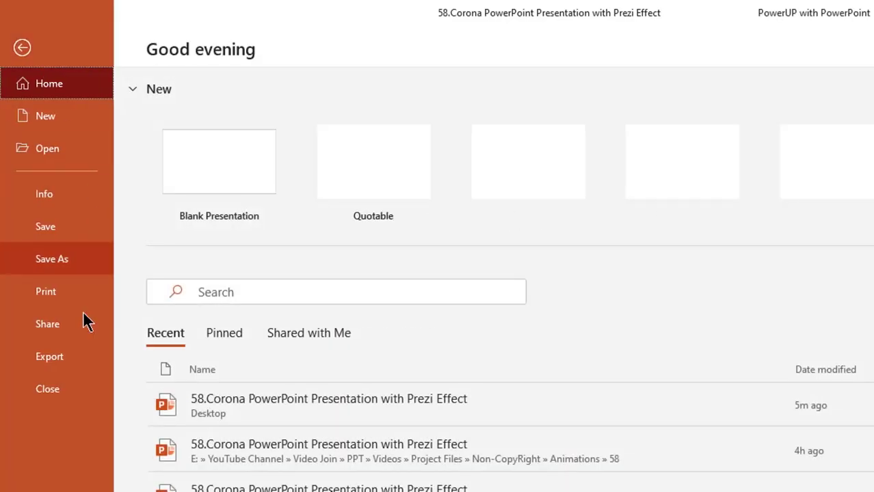
click(58, 357)
click(243, 180)
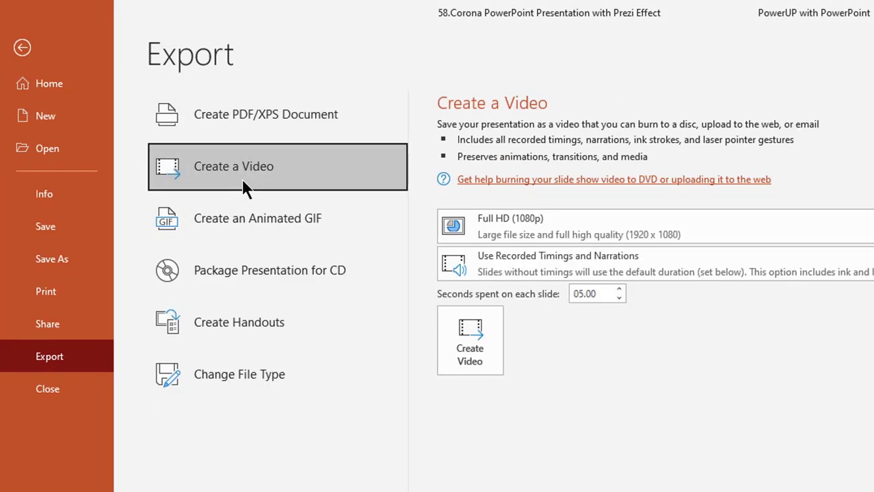
click(521, 263)
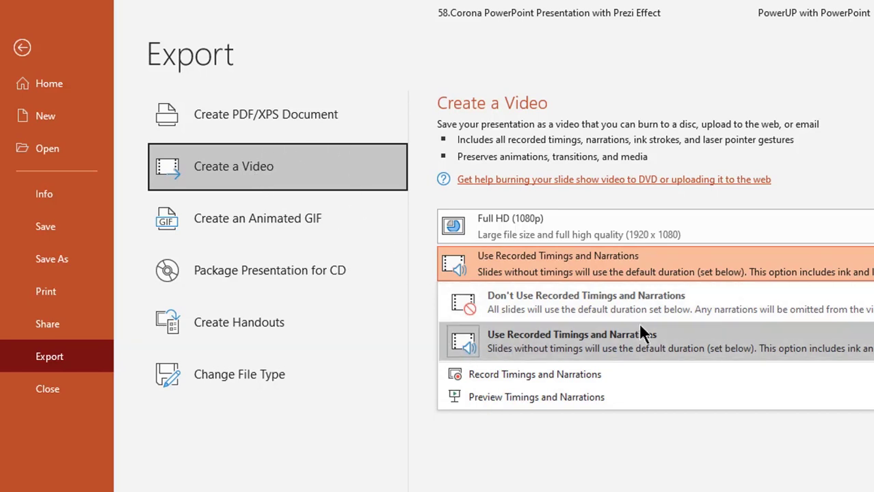
click(533, 335)
click(518, 233)
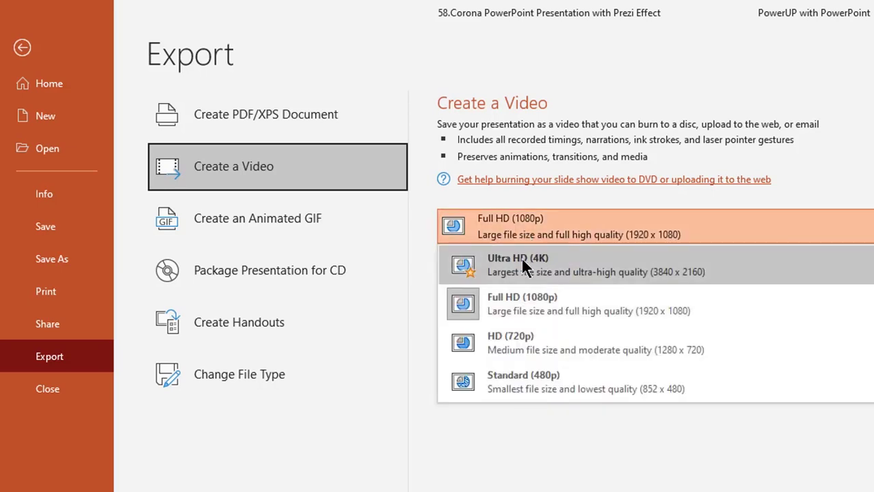
click(513, 347)
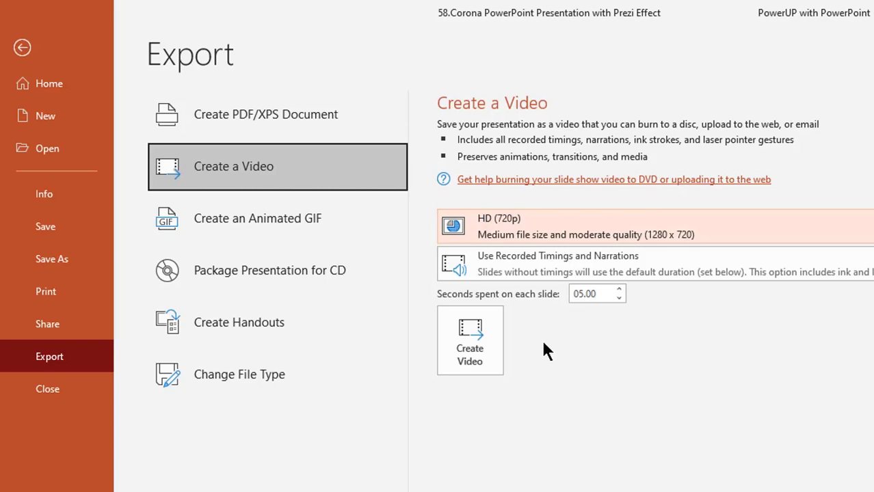
click(445, 325)
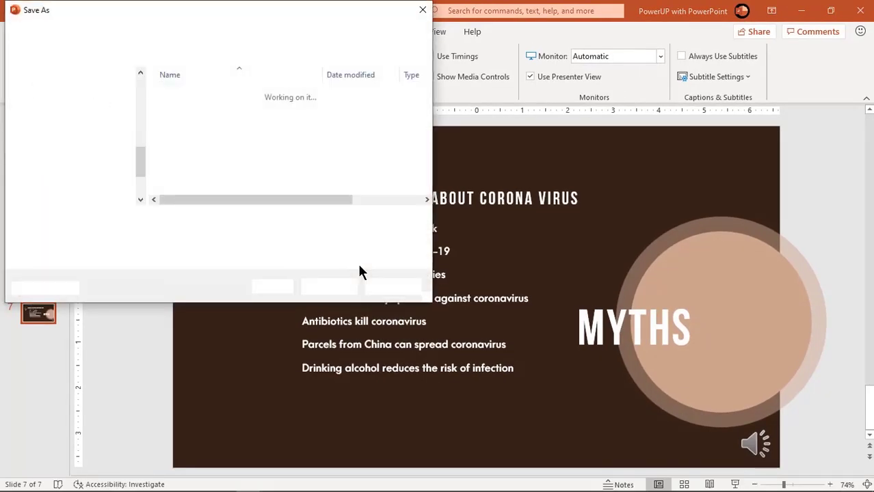
Save the video to the Desktop as 'Using slide show Recording.mp4'.
click(48, 118)
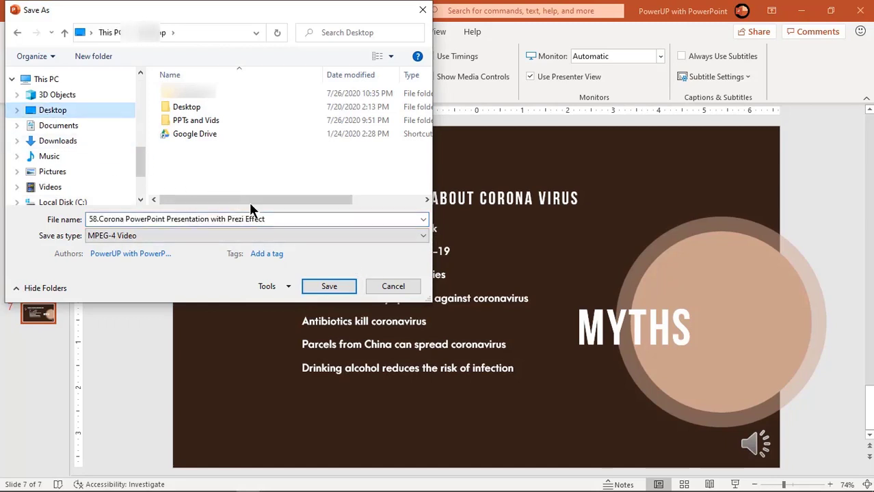
click(270, 219)
text(Using slid)
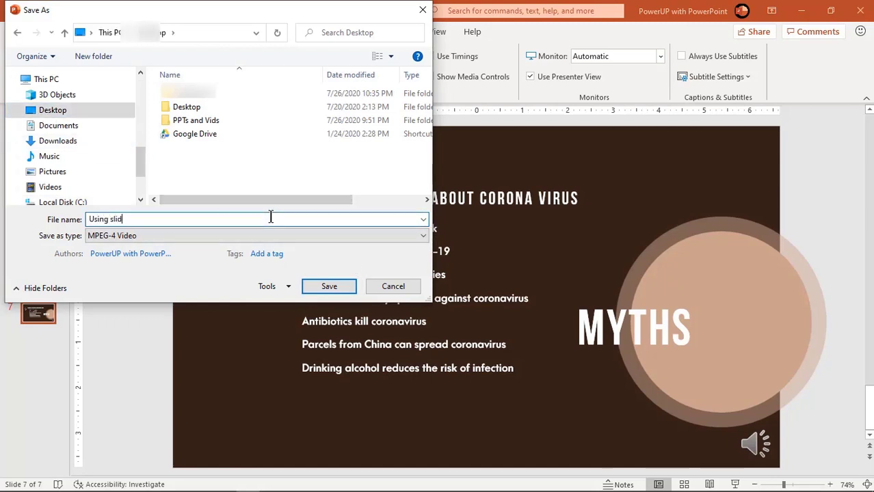
key(Return)
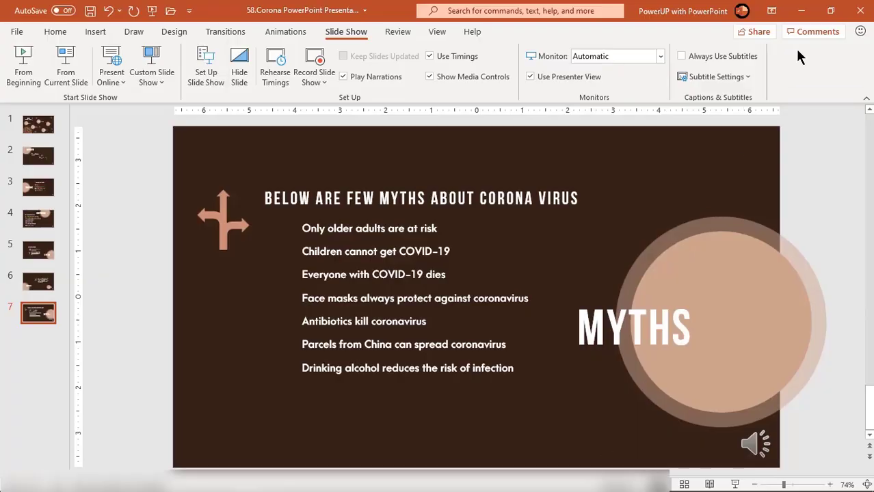
Minimise PowerPoint and play the 'Using slide show Recording' video from the desktop.
click(802, 11)
double_click(27, 400)
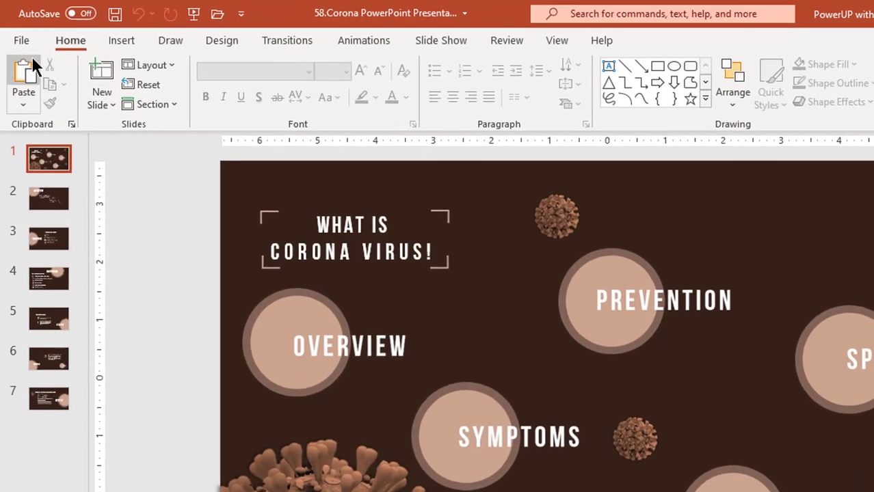
Create an HD (720p) video without recorded timings, spending 02.00 seconds per slide.
click(29, 43)
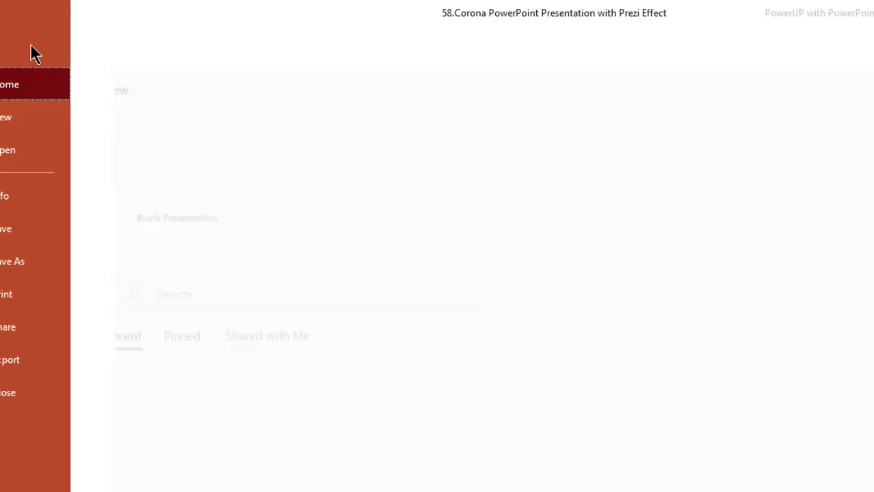
click(58, 363)
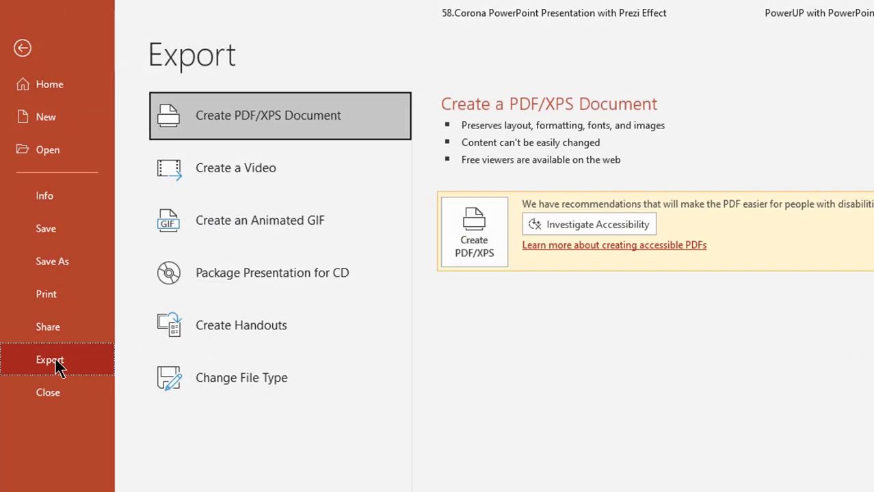
click(296, 184)
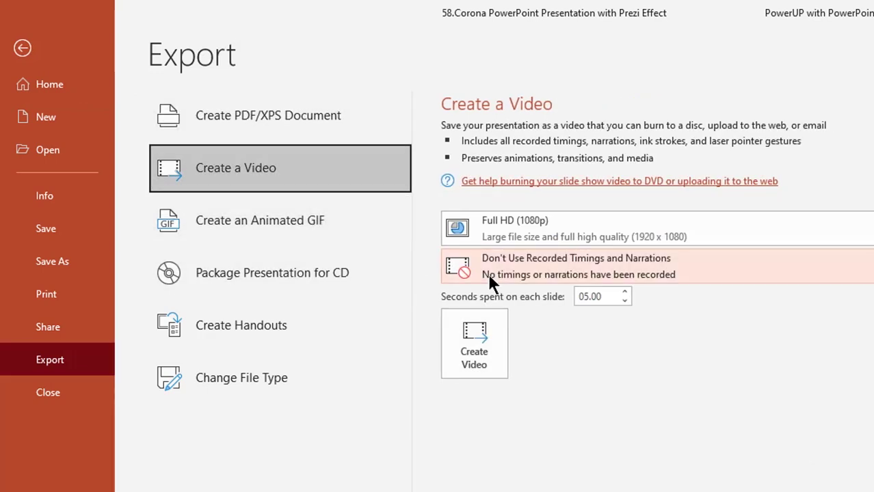
click(516, 275)
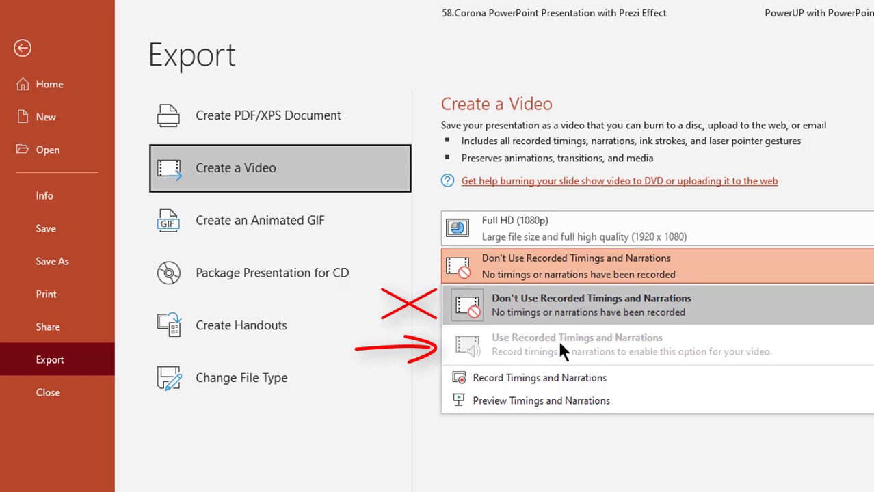
click(537, 301)
click(496, 236)
click(516, 345)
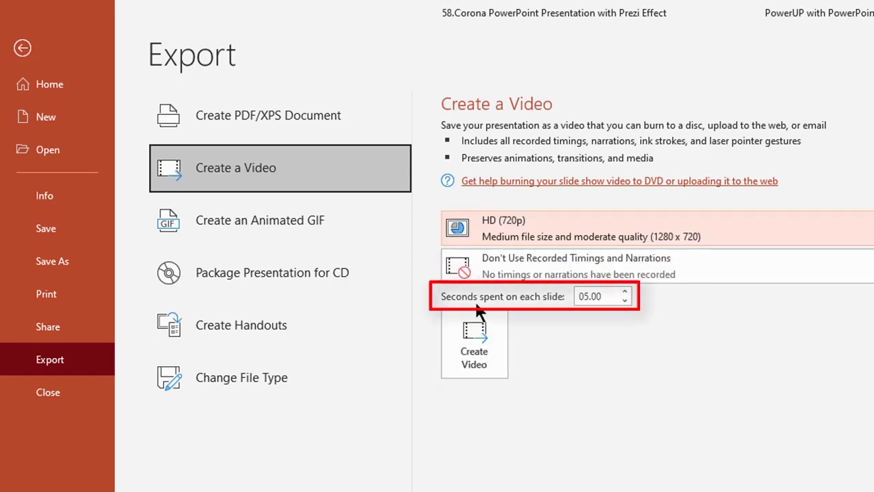
click(624, 301)
click(623, 301)
click(624, 301)
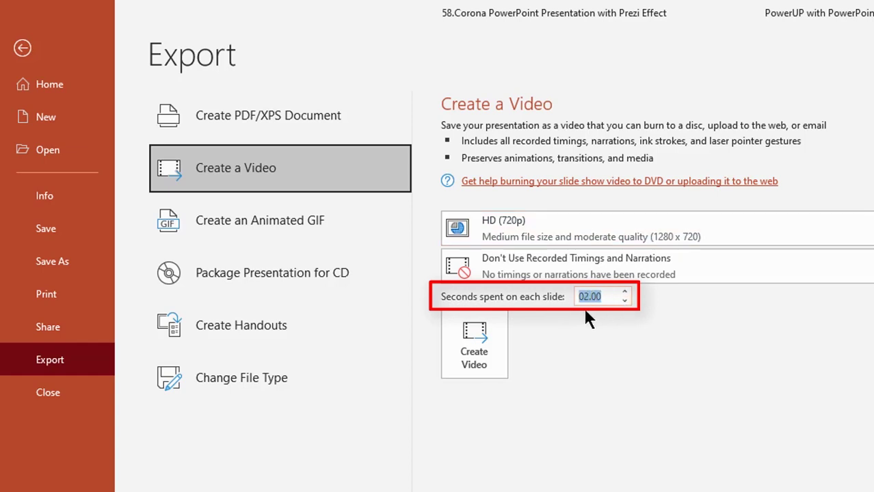
click(482, 349)
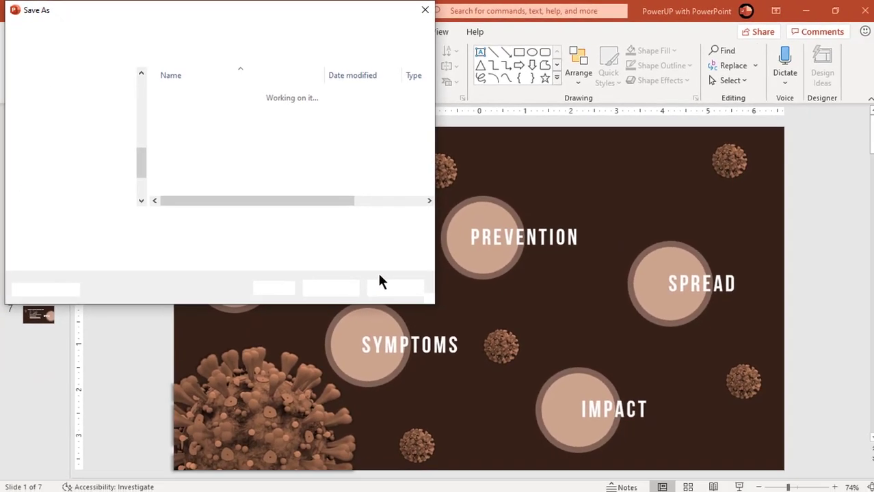
Save the video to the Desktop as 'Convert to Video.mp4' and open it from the desktop.
click(63, 116)
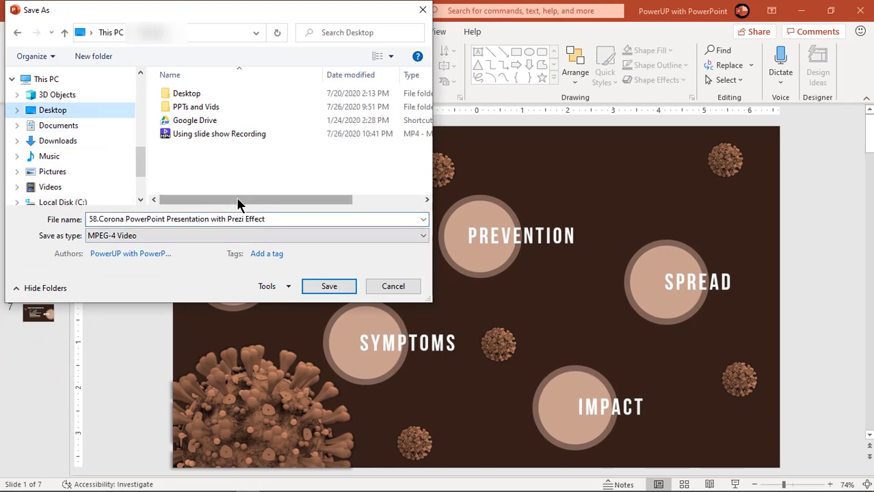
click(281, 218)
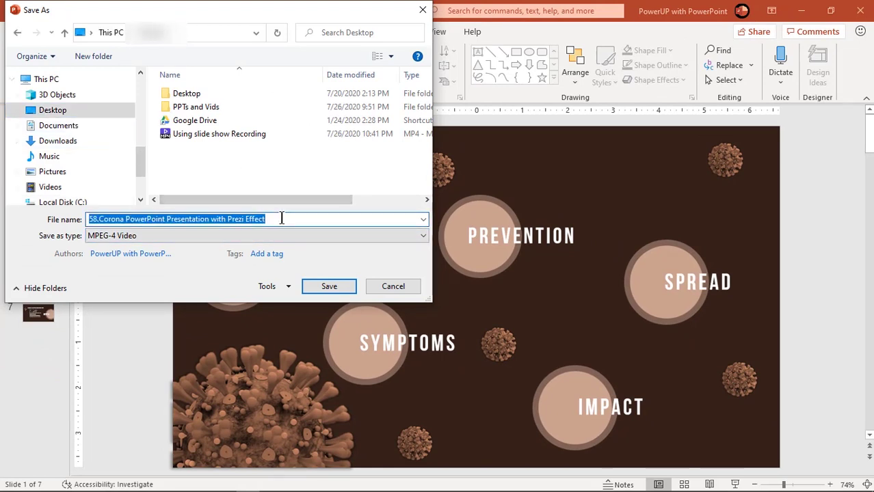
text(Convert to Vide)
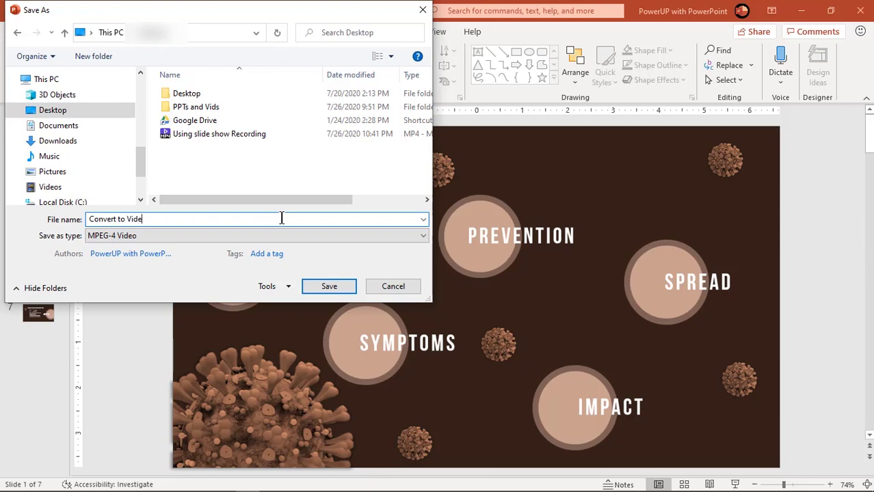
text(o)
click(335, 283)
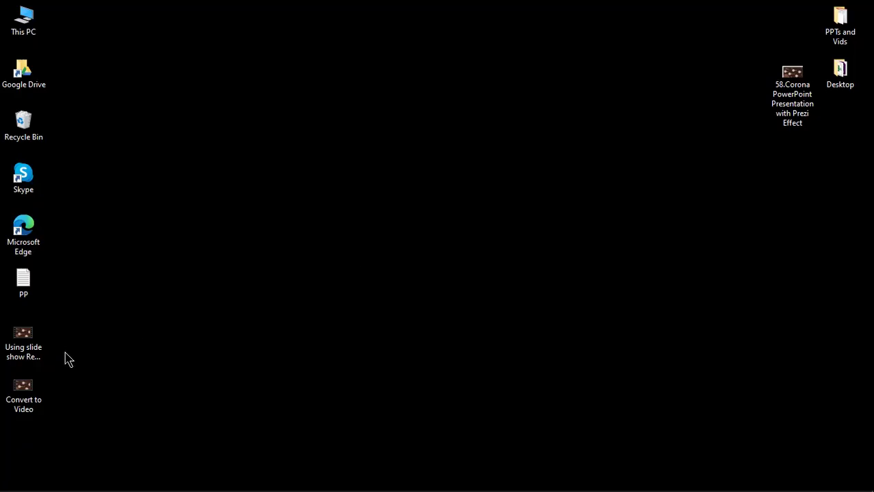
click(26, 393)
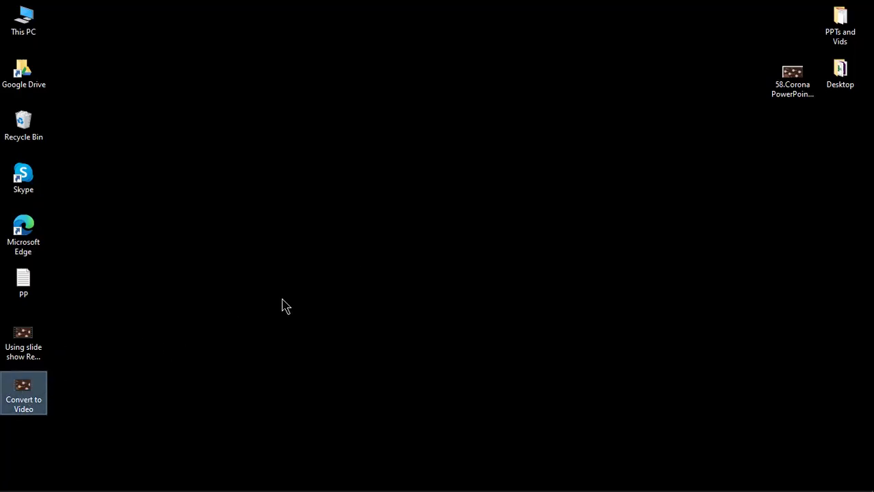
key(Return)
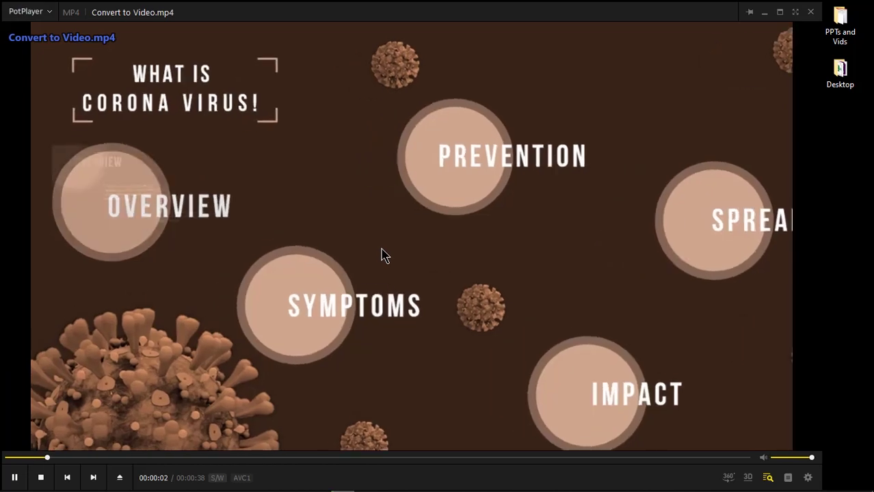